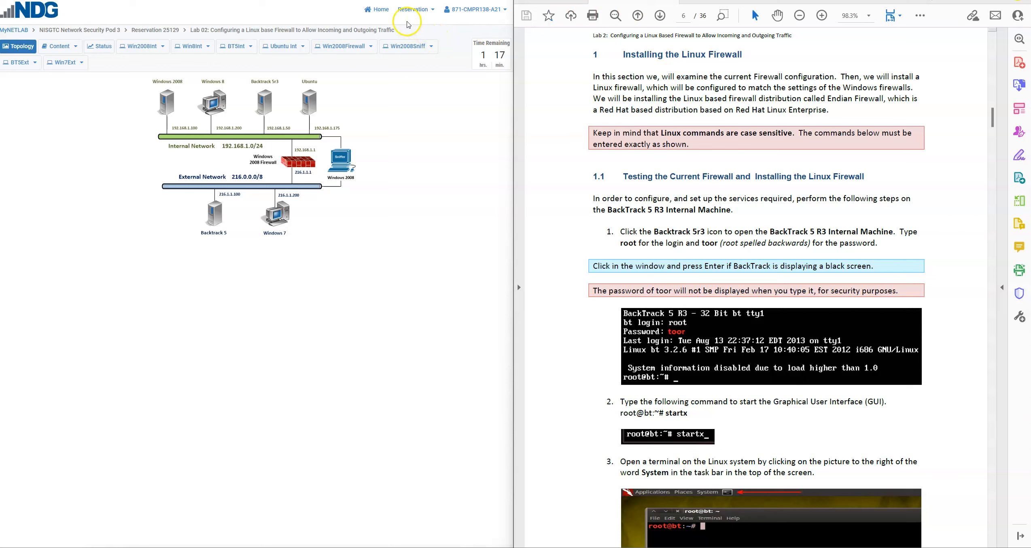
Open the internal BackTrack 5 machine (BT5Int) and start a terminal on its desktop
click(240, 48)
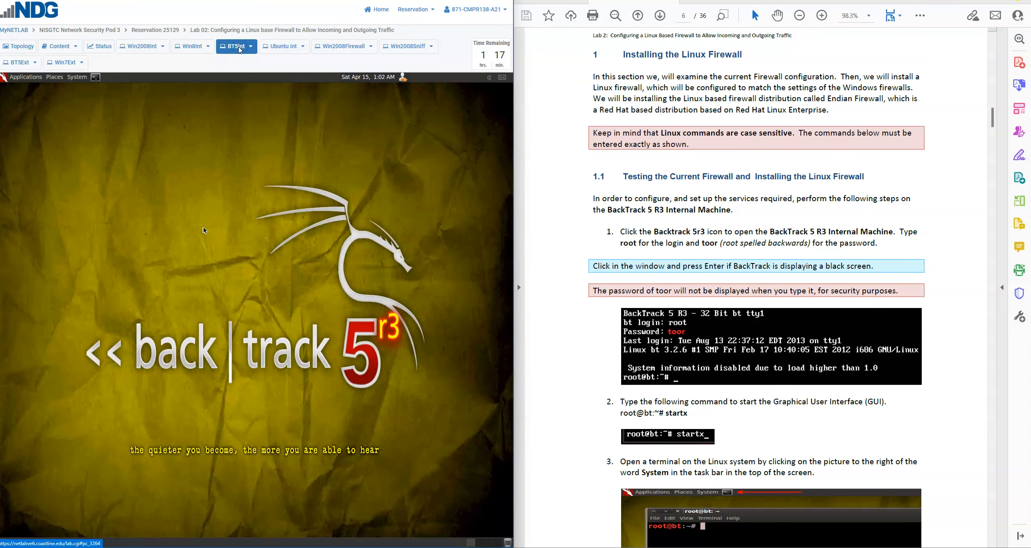
click(285, 261)
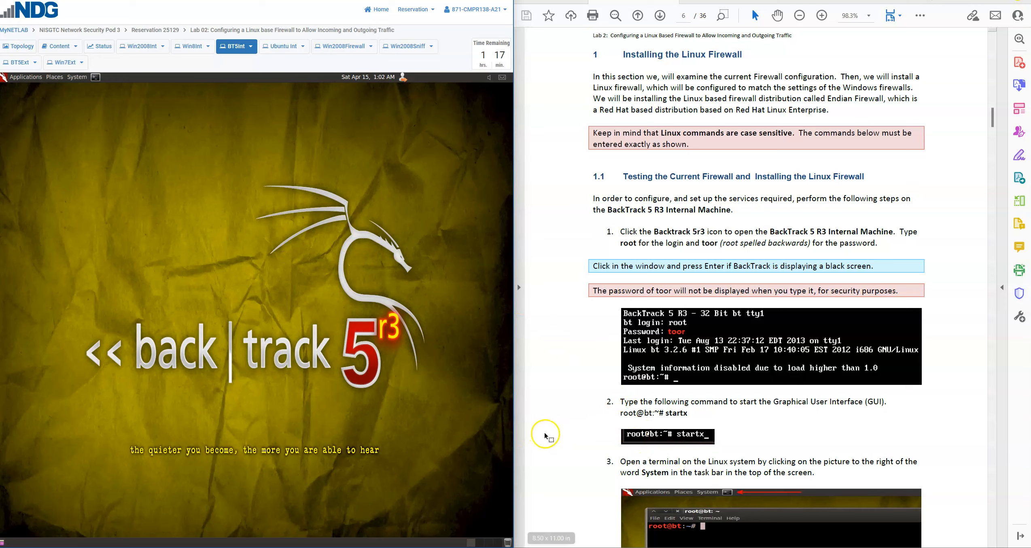
click(574, 439)
scroll(574, 440, down, 10)
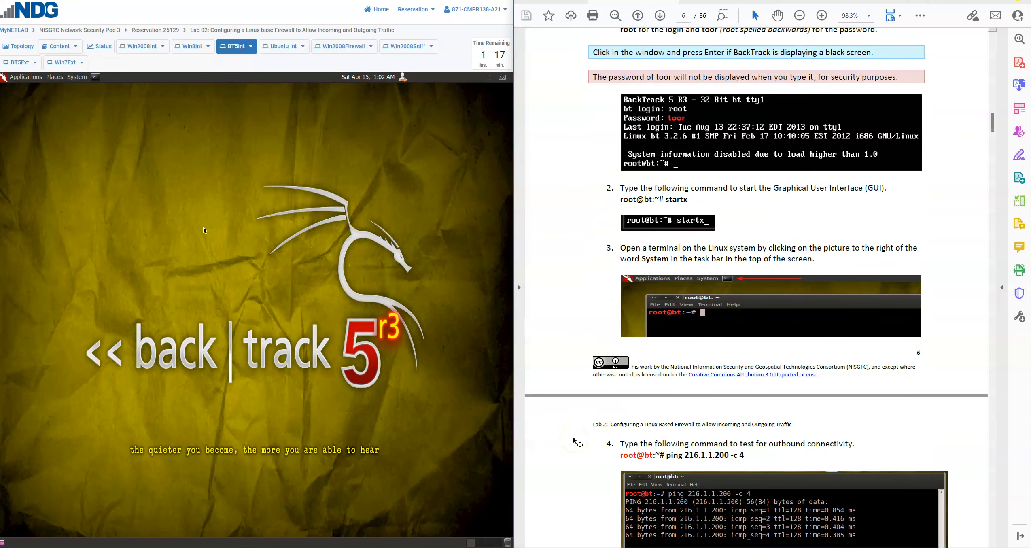
scroll(574, 439, down, 3)
click(684, 142)
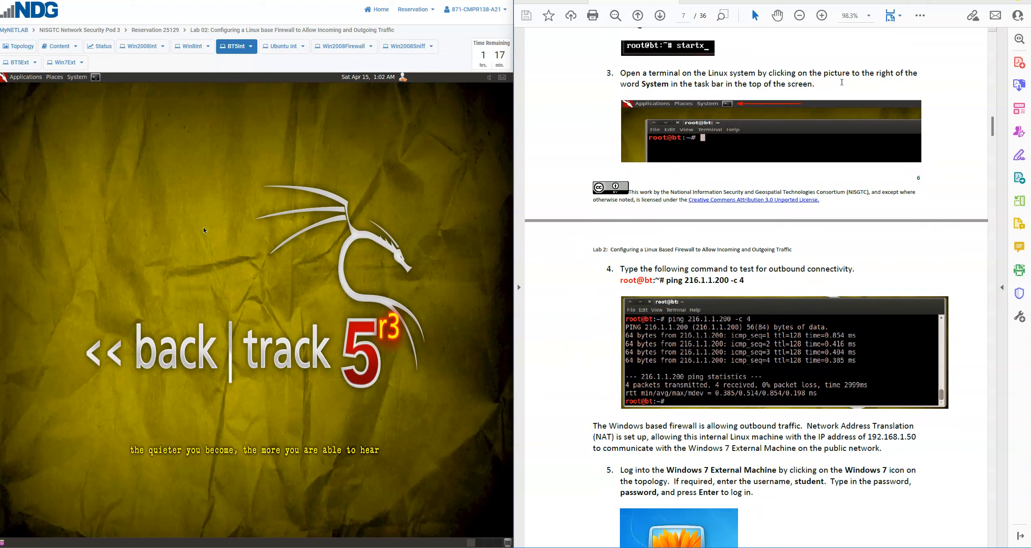
click(96, 77)
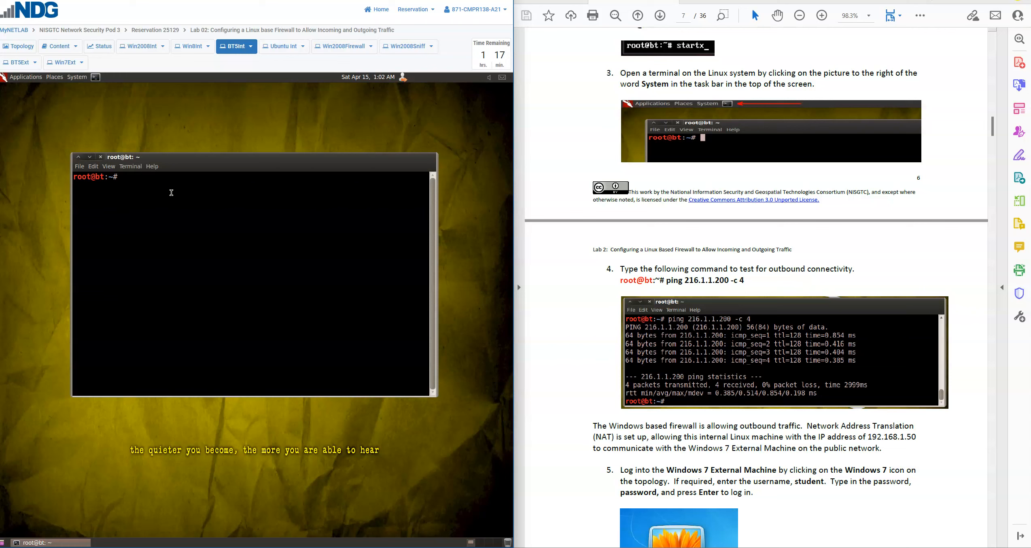
Test outbound connectivity from the BackTrack terminal with the command ping 216.1.1.200 -c 4
text(ping )
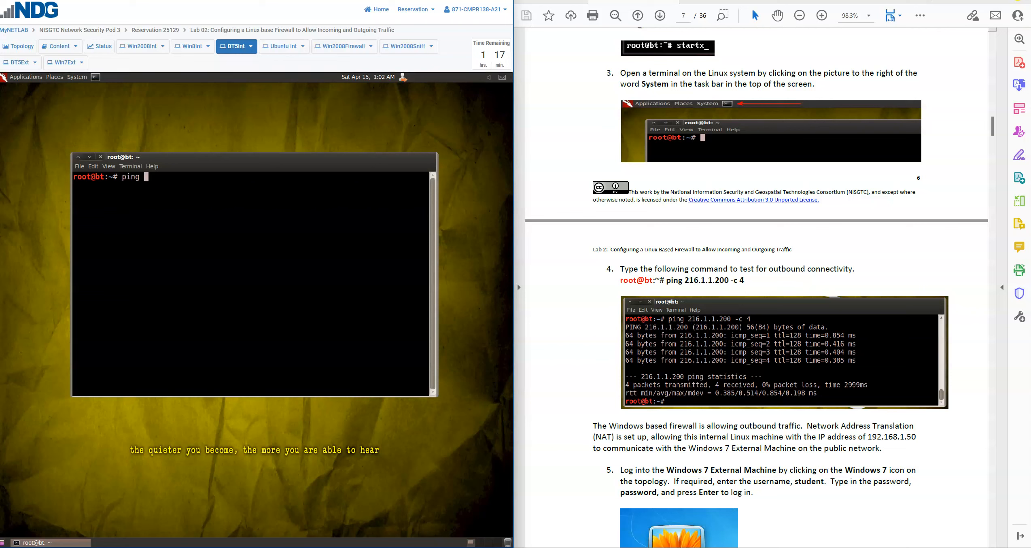
text(216.1.1.200 -c 4)
key(Return)
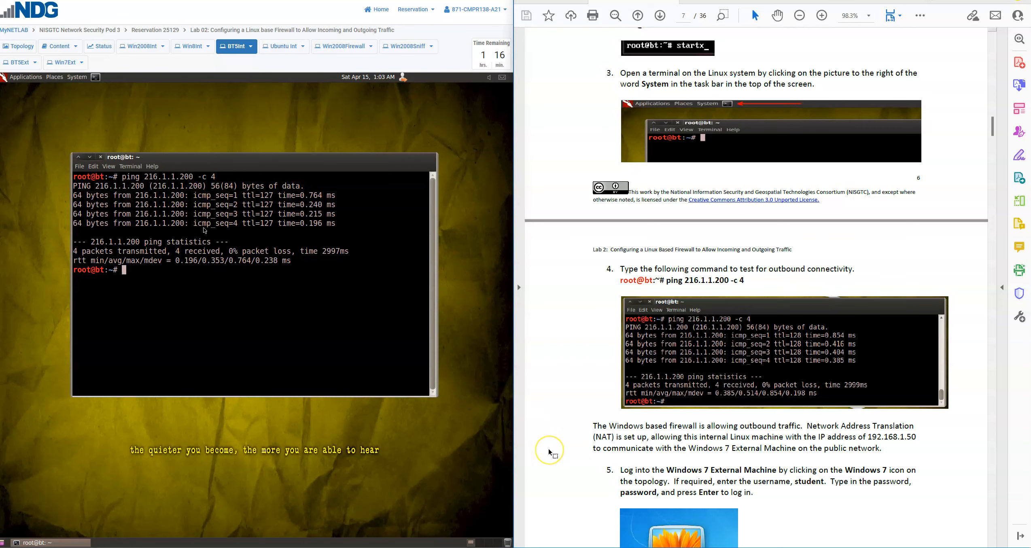
Switch to the external Windows 7 machine from the lab topology and open a command prompt with the cmd shortcut
scroll(548, 449, down, 2)
scroll(549, 449, down, 3)
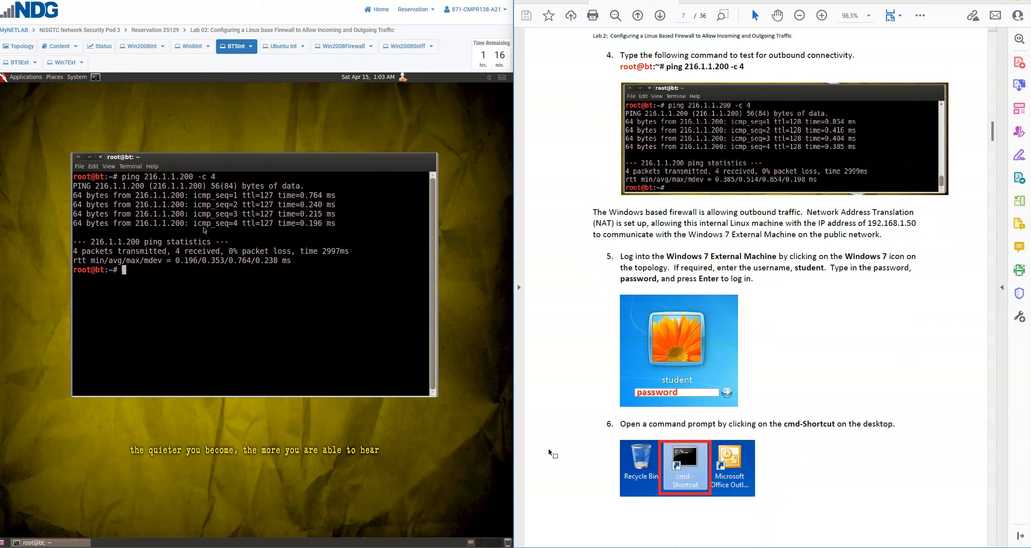
click(550, 419)
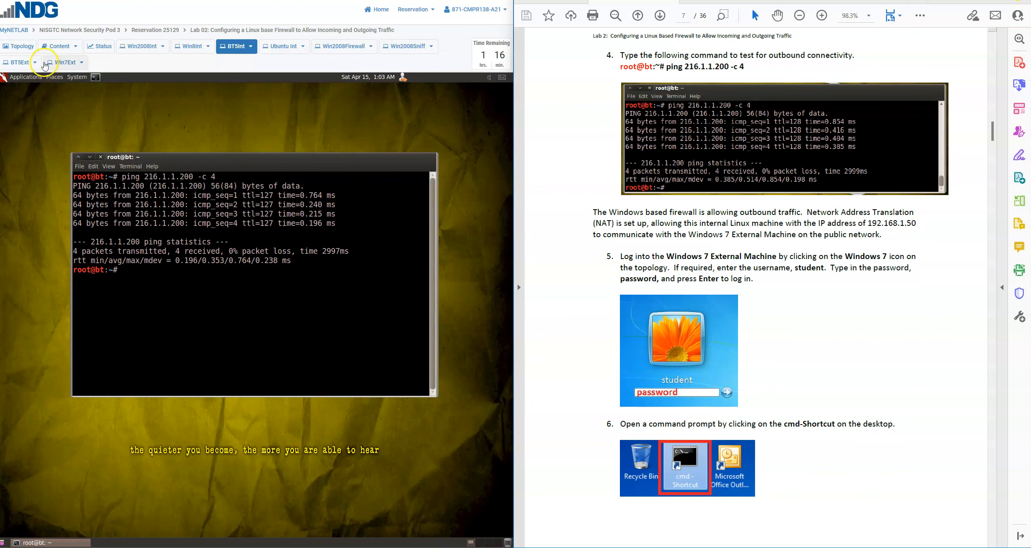
click(20, 48)
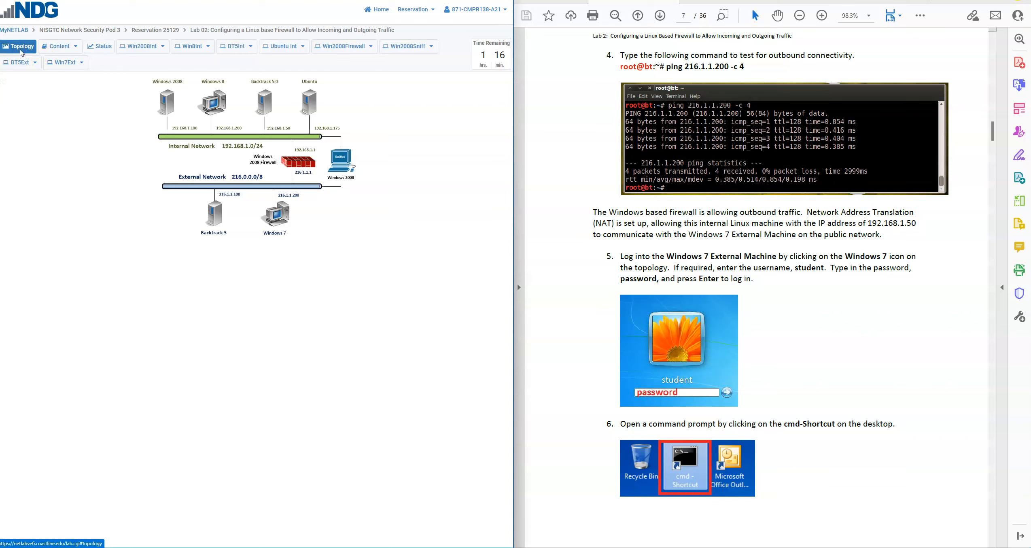
click(279, 222)
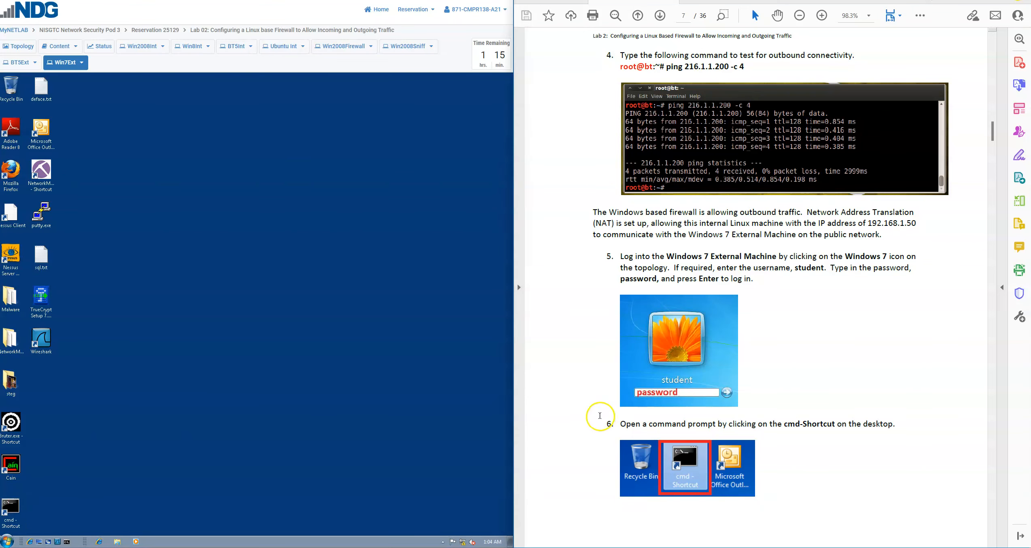
scroll(589, 413, down, 7)
scroll(588, 413, down, 4)
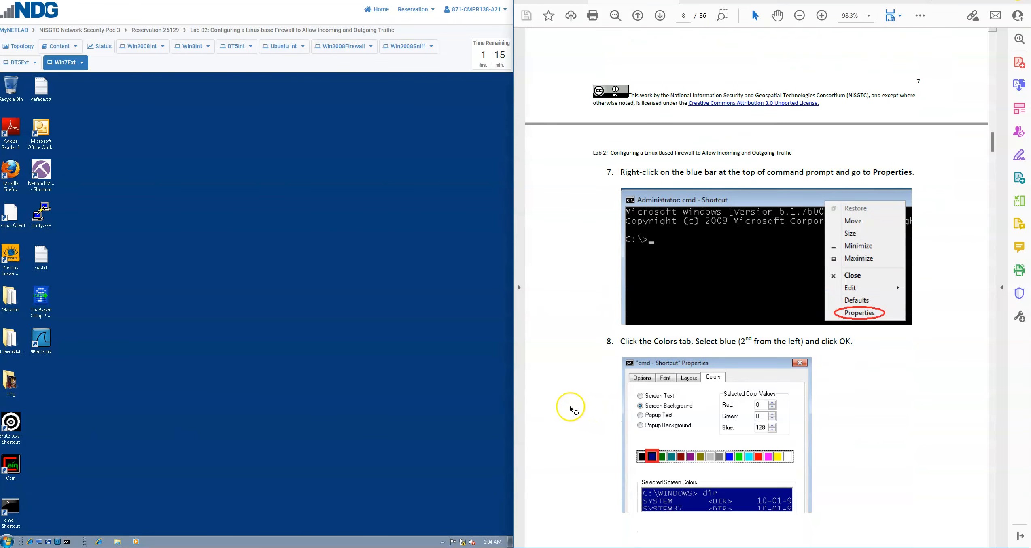
double_click(26, 501)
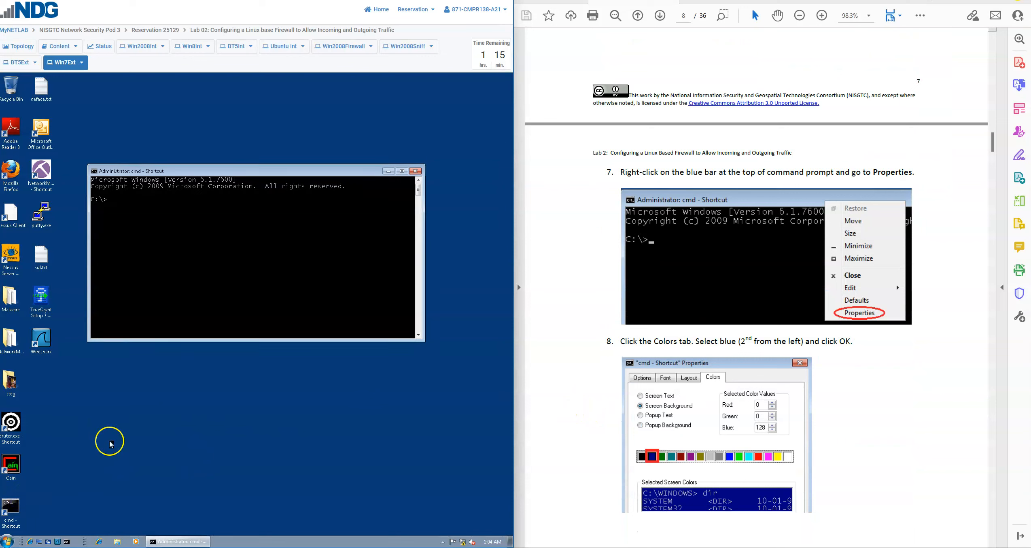
Set the command prompt's screen background to dark blue, the second colour in the palette, in its properties
scroll(562, 209, down, 3)
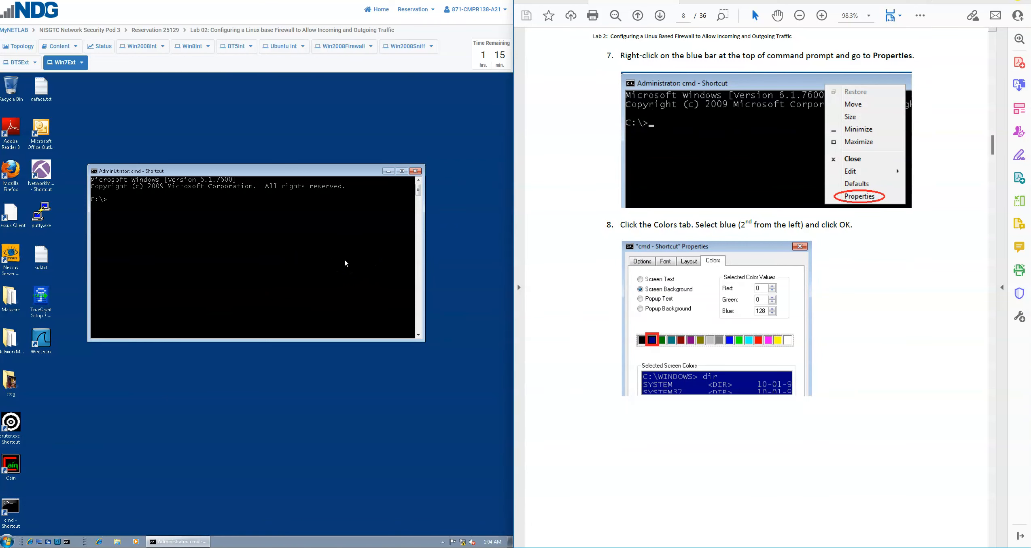
right_click(311, 172)
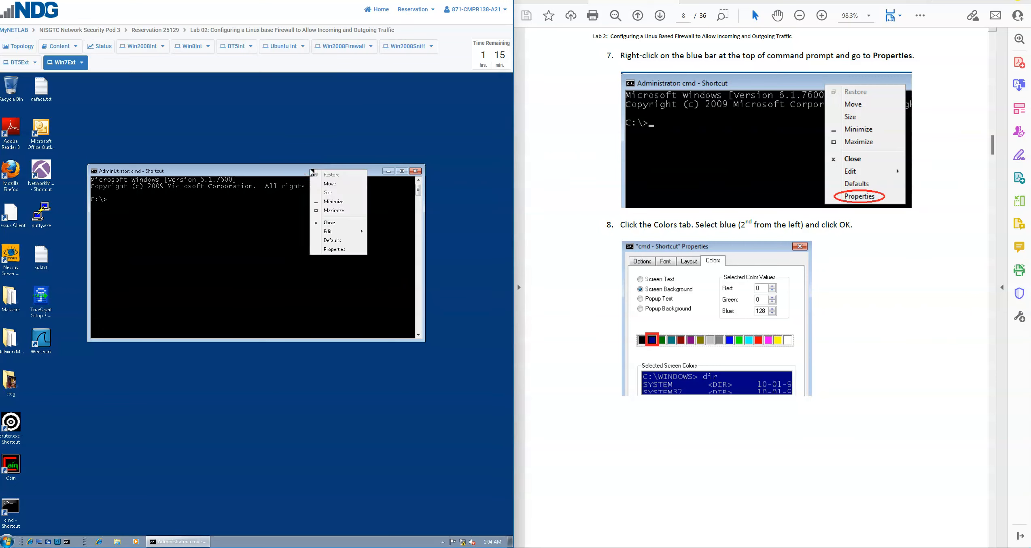
click(351, 249)
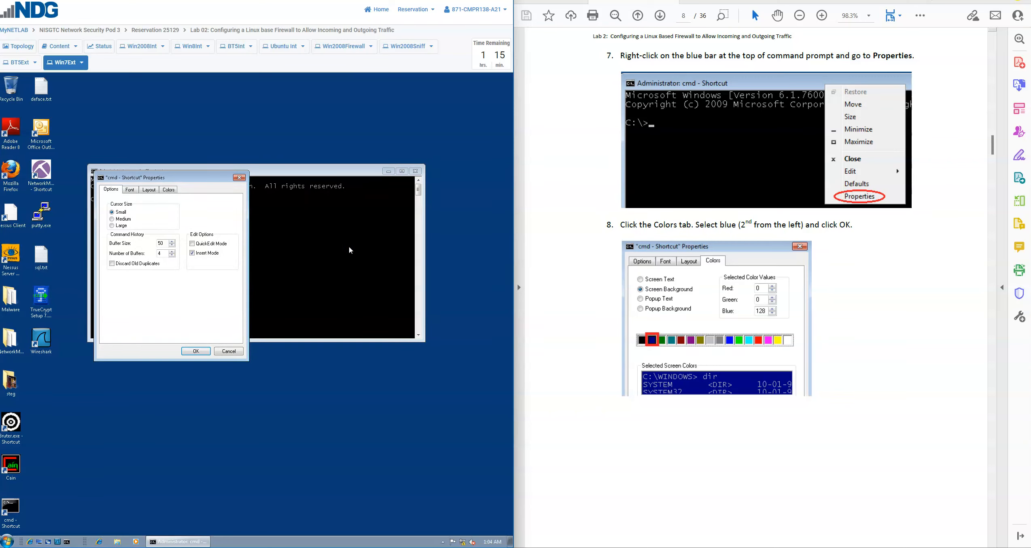
click(169, 191)
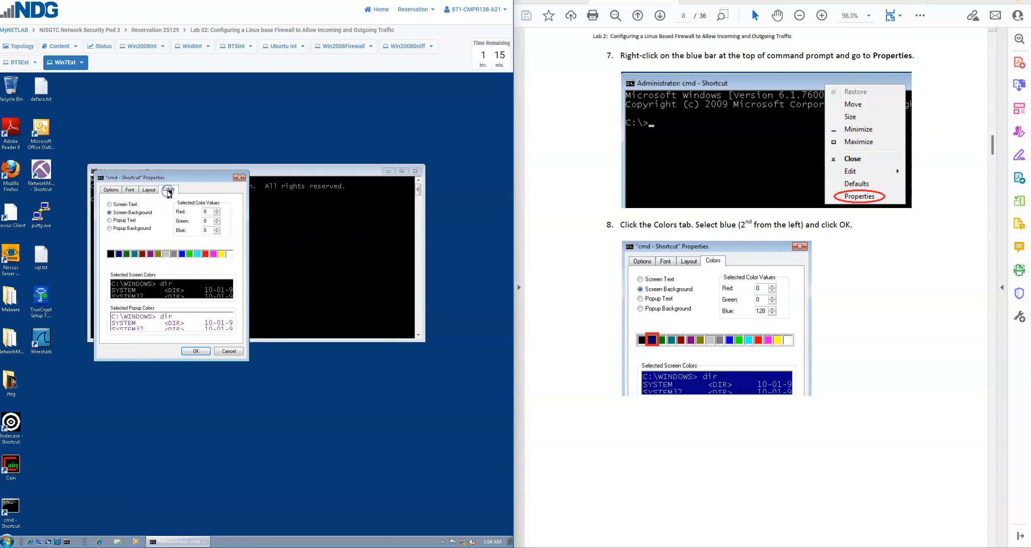
click(119, 253)
click(196, 350)
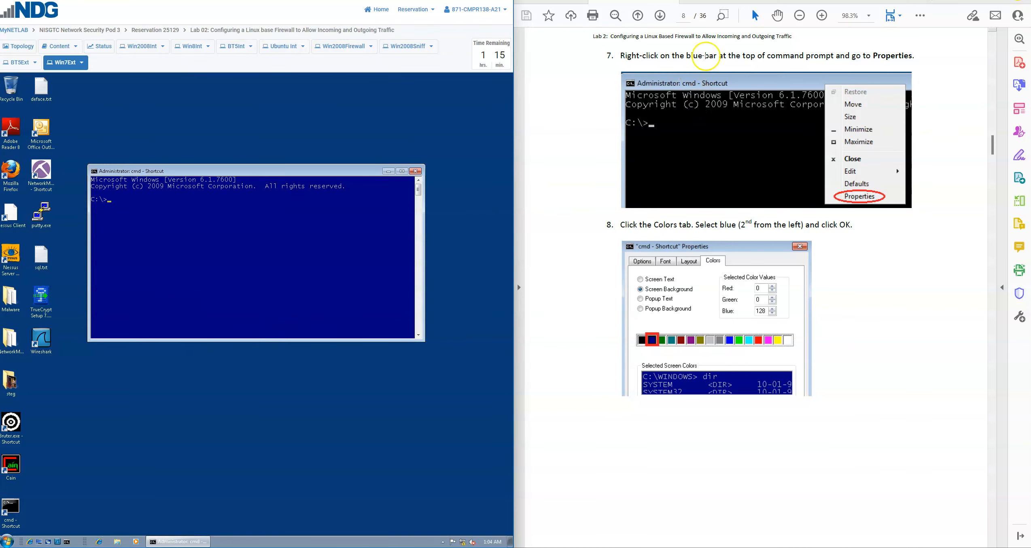
Scan the internal Windows Server 2008 machine for open ports with the command nmap 192.168.1.100
click(661, 17)
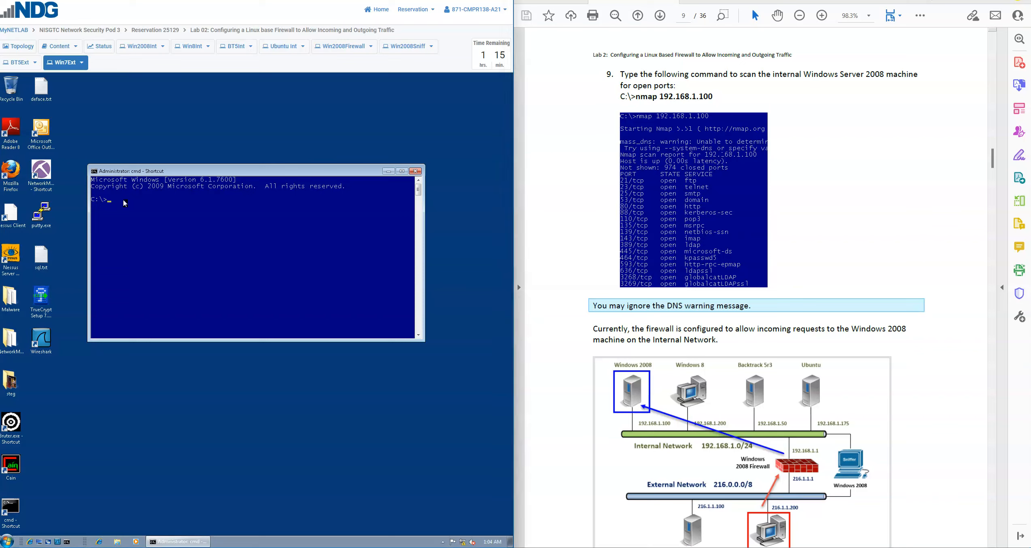
text(nmap 192.)
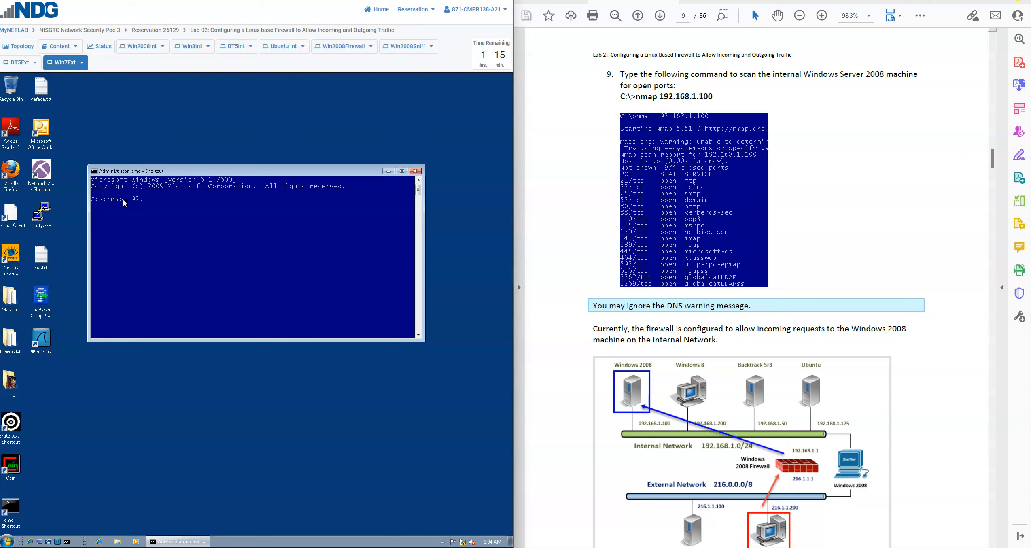
text(168.1.100)
key(Return)
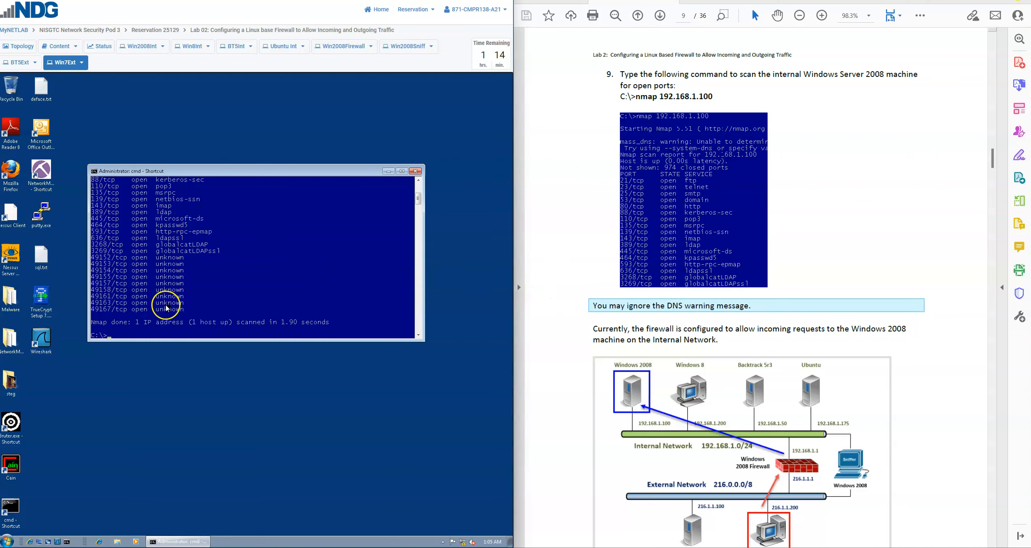
Read on to the firewall installation instructions in the lab guide and open the Windows 2008 Firewall machine from the topology
scroll(562, 230, down, 5)
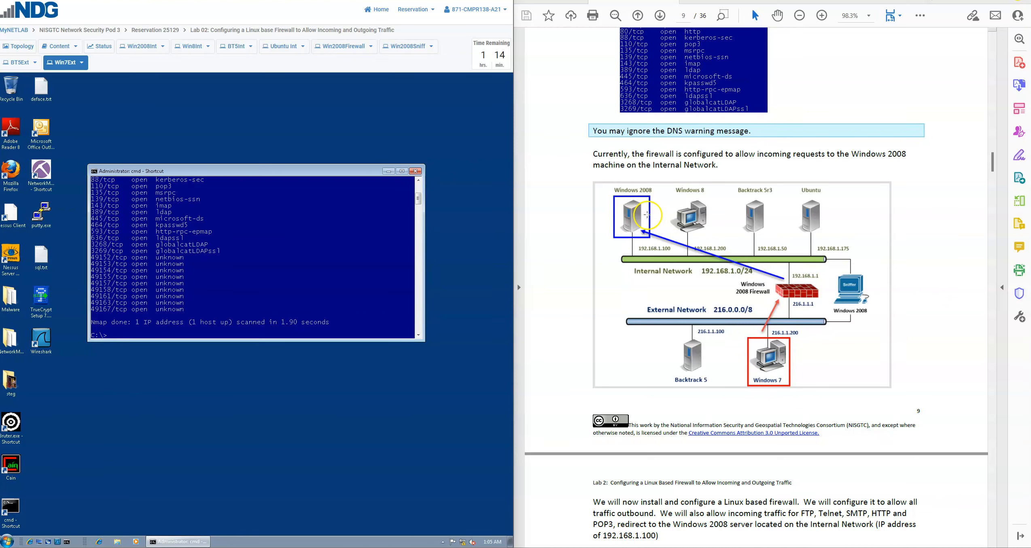
scroll(574, 263, down, 8)
scroll(567, 265, down, 10)
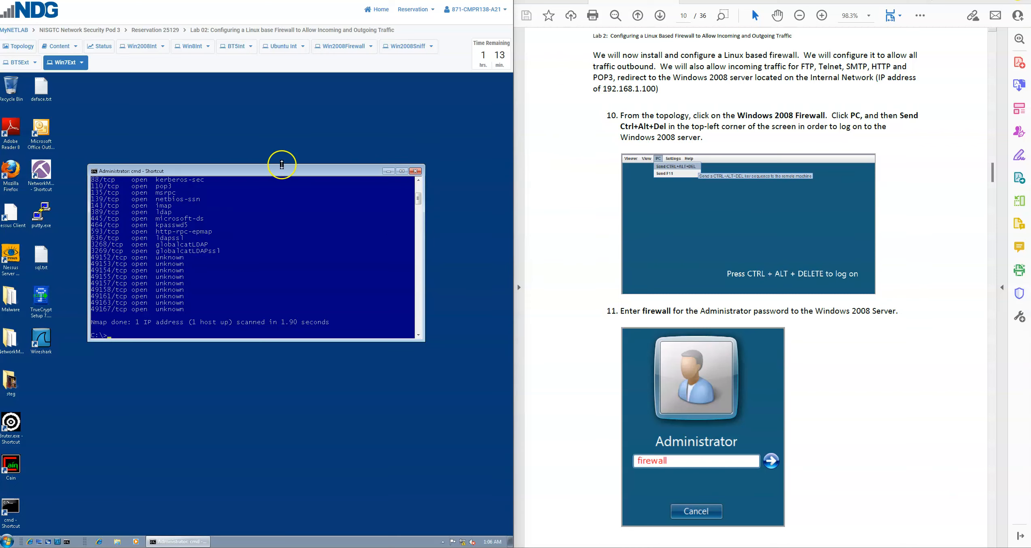
click(16, 50)
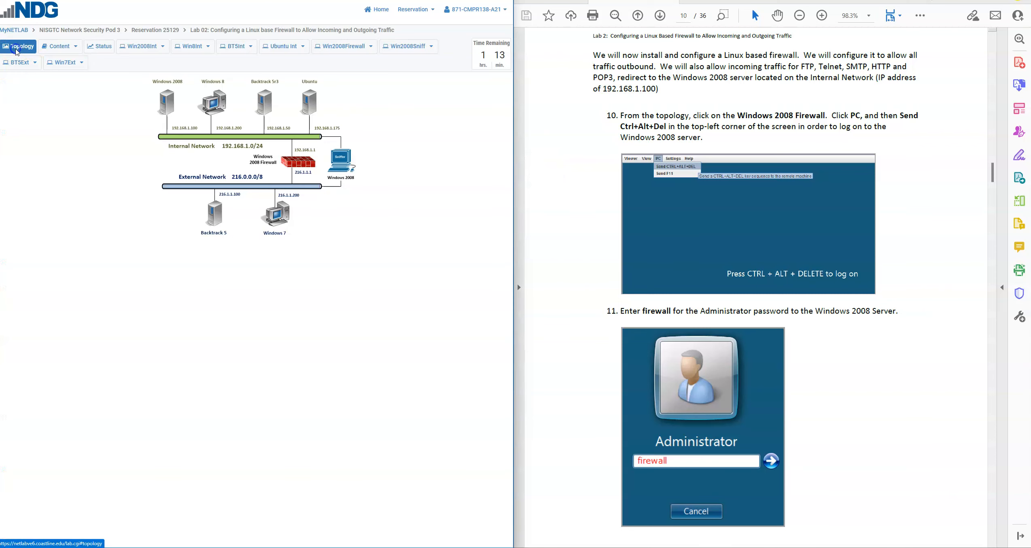
click(299, 170)
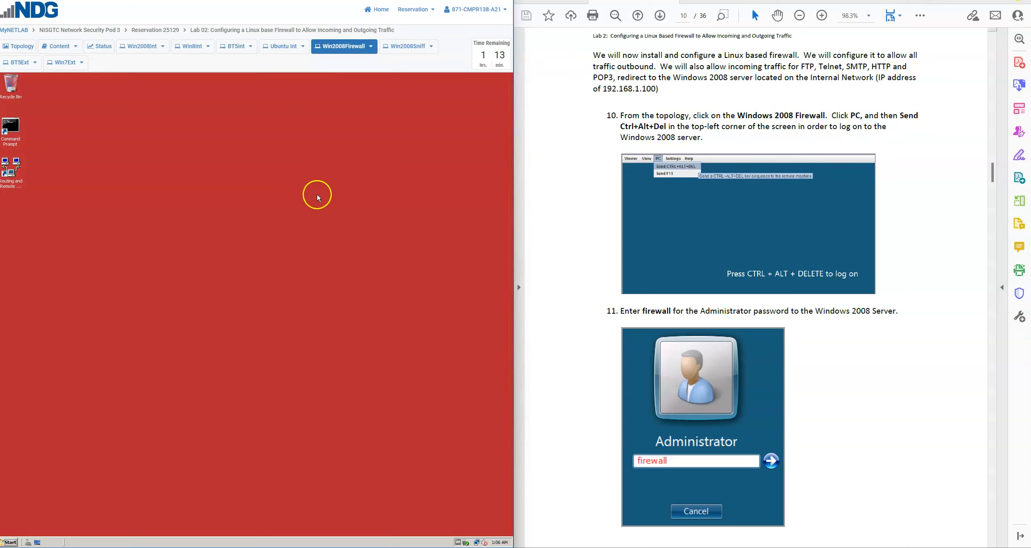
click(333, 225)
Follow the lab guide to the restart instructions and request a restart of the Windows 2008 Firewall server
scroll(546, 292, down, 3)
scroll(546, 293, down, 2)
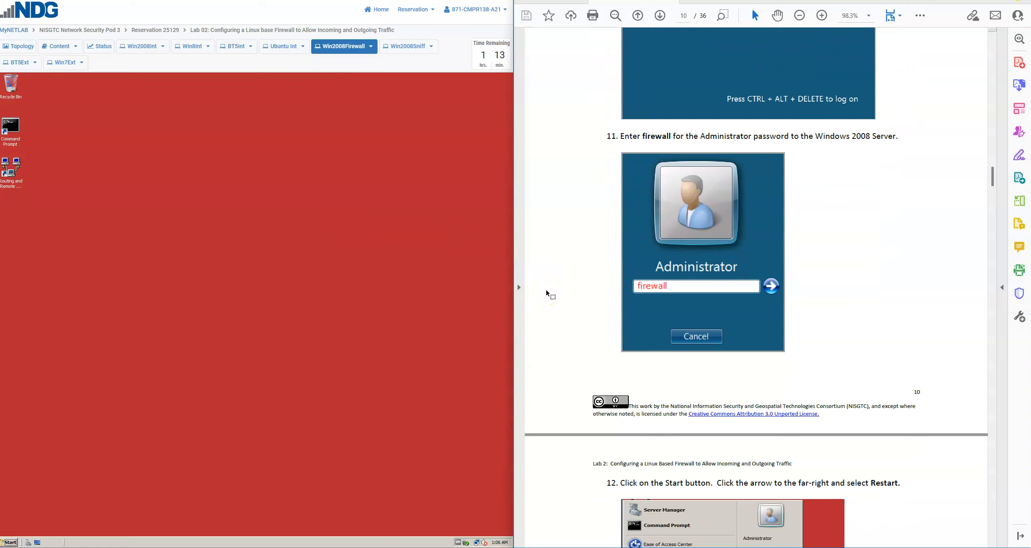
scroll(546, 293, down, 2)
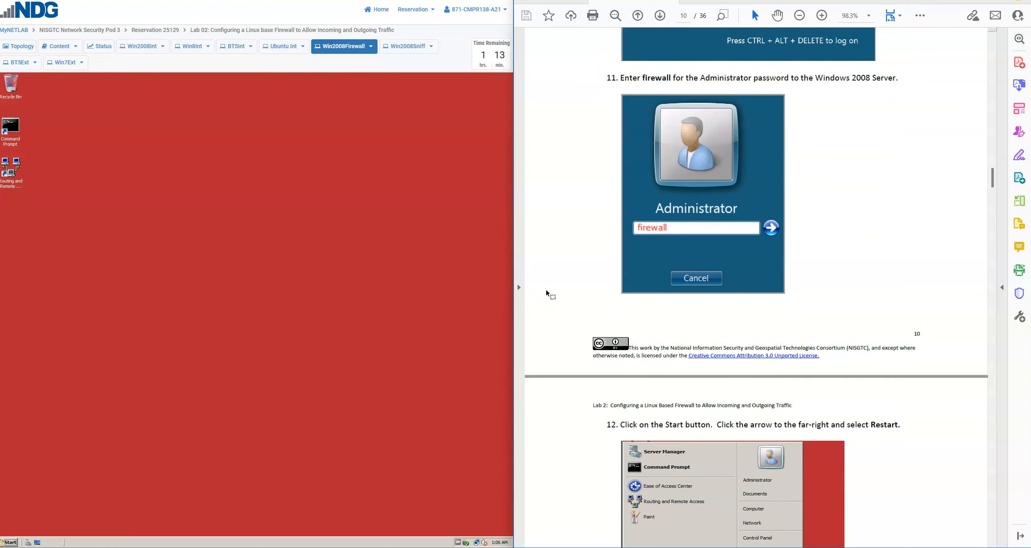
scroll(546, 293, down, 8)
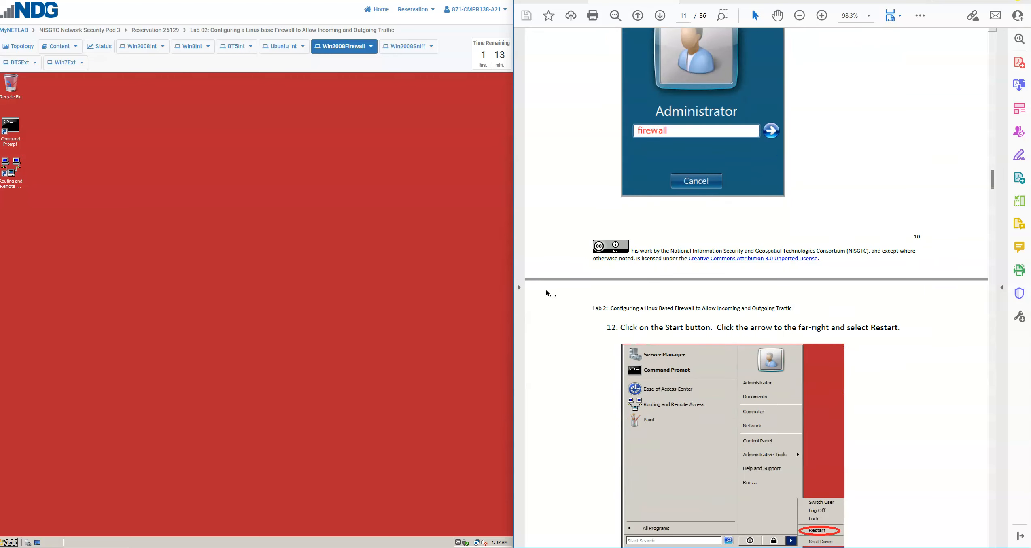
scroll(546, 293, down, 4)
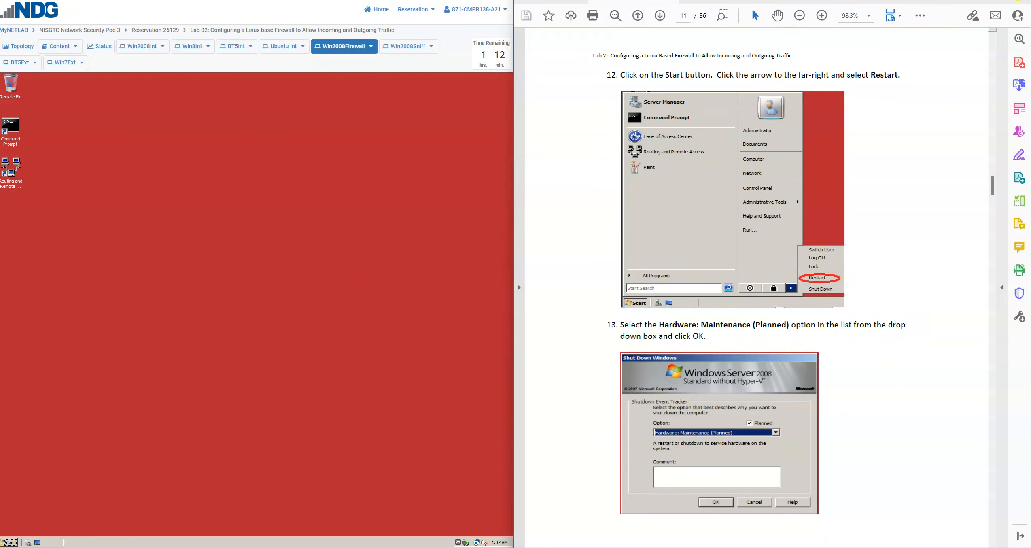
click(10, 541)
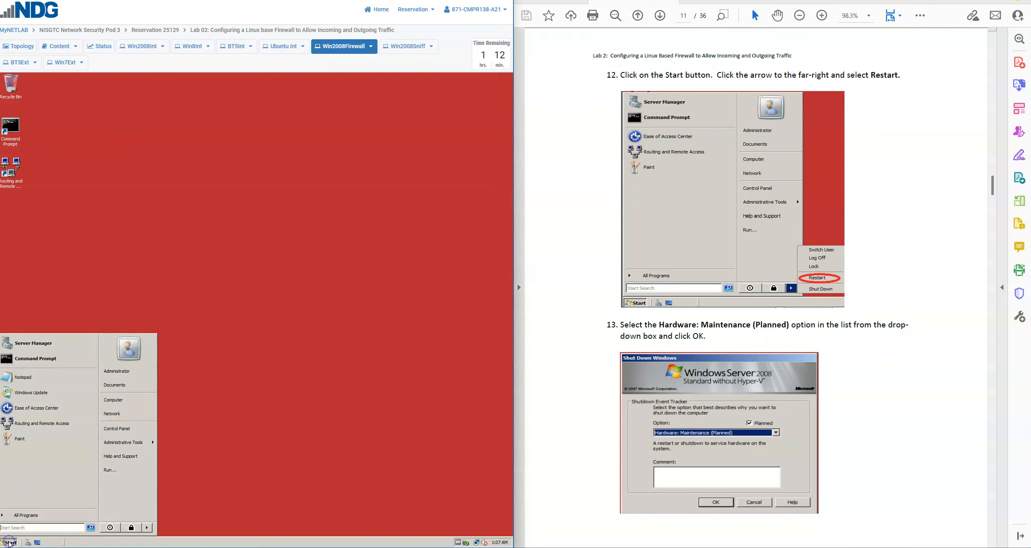
click(146, 527)
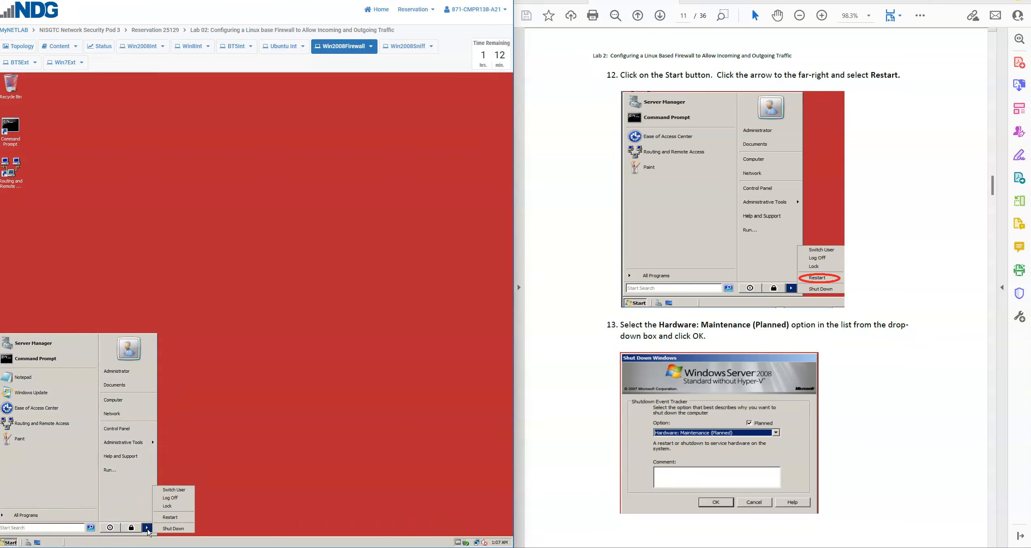
click(169, 517)
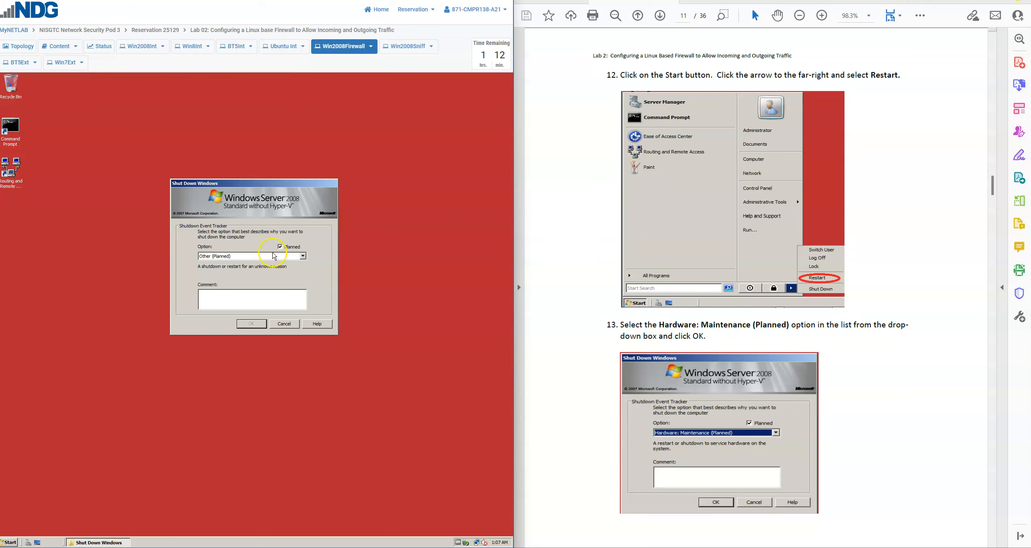
Choose Hardware: Maintenance (Planned) as the shutdown reason and confirm the restart of the server
click(303, 257)
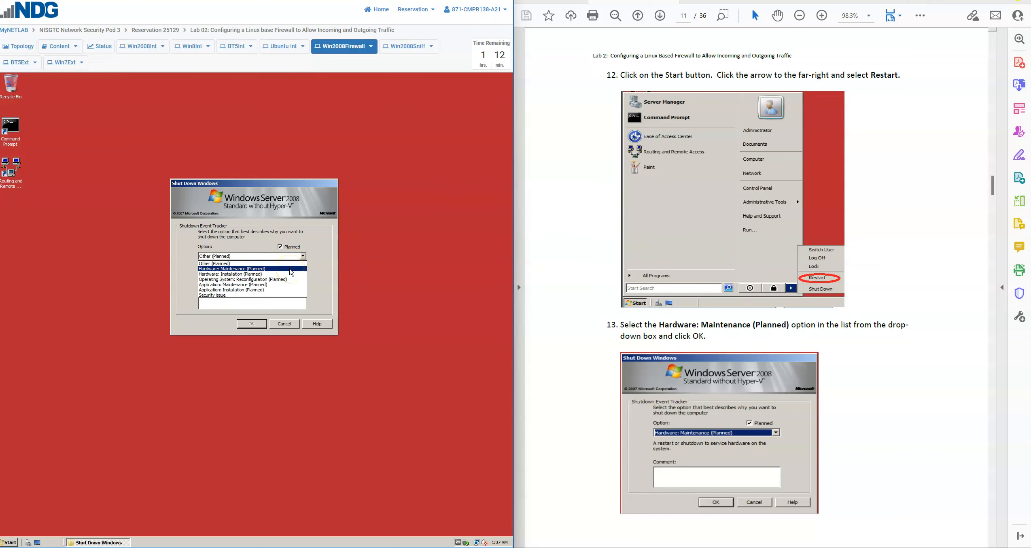
click(290, 268)
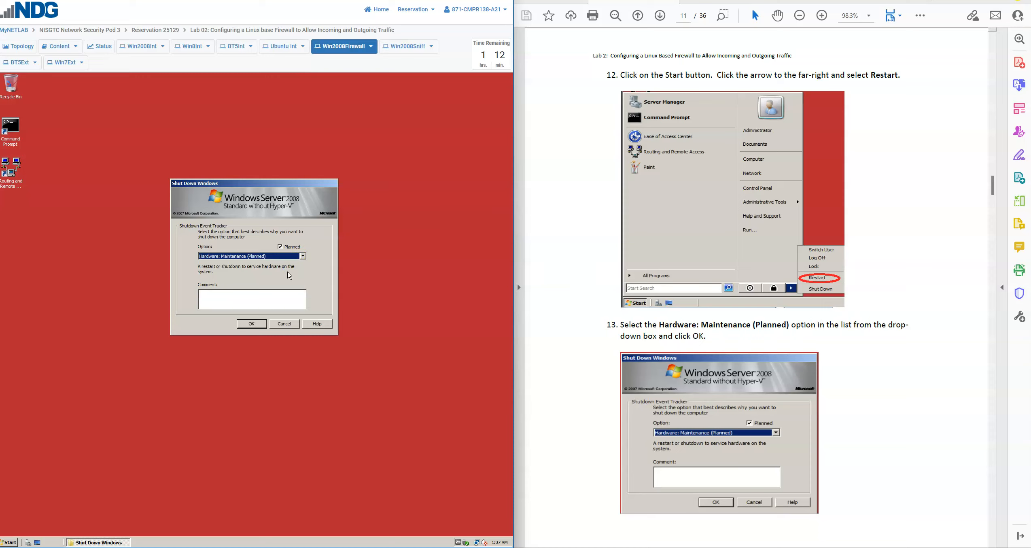
click(242, 322)
click(247, 325)
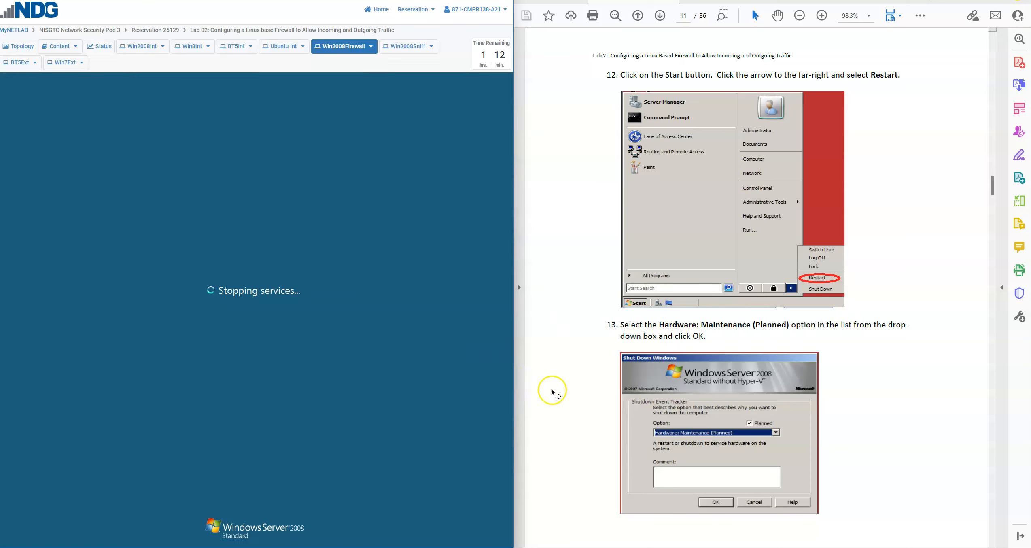
Start the Endian Firewall installation with the install command at the Linux boot prompt and choose English as the installer language
click(660, 17)
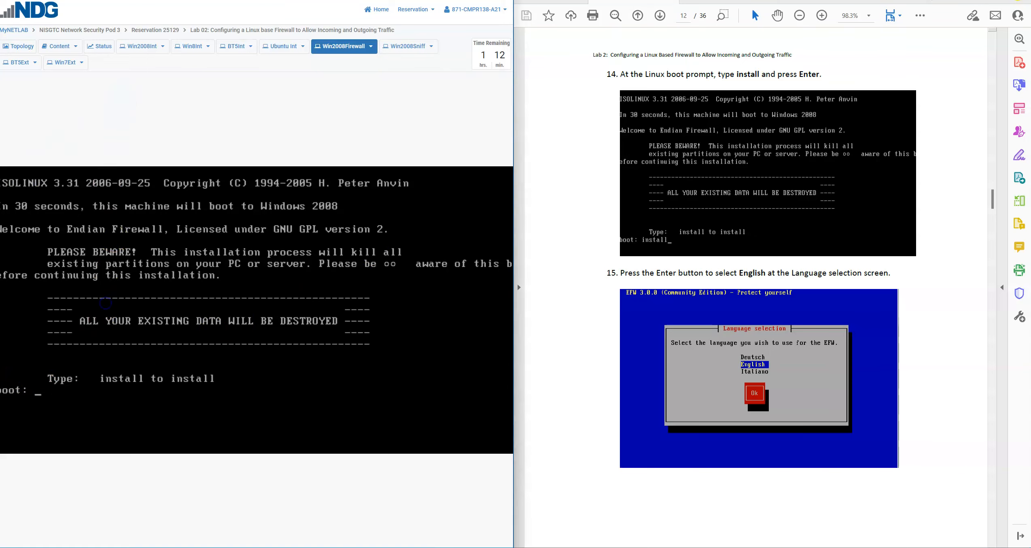
click(38, 404)
text(install)
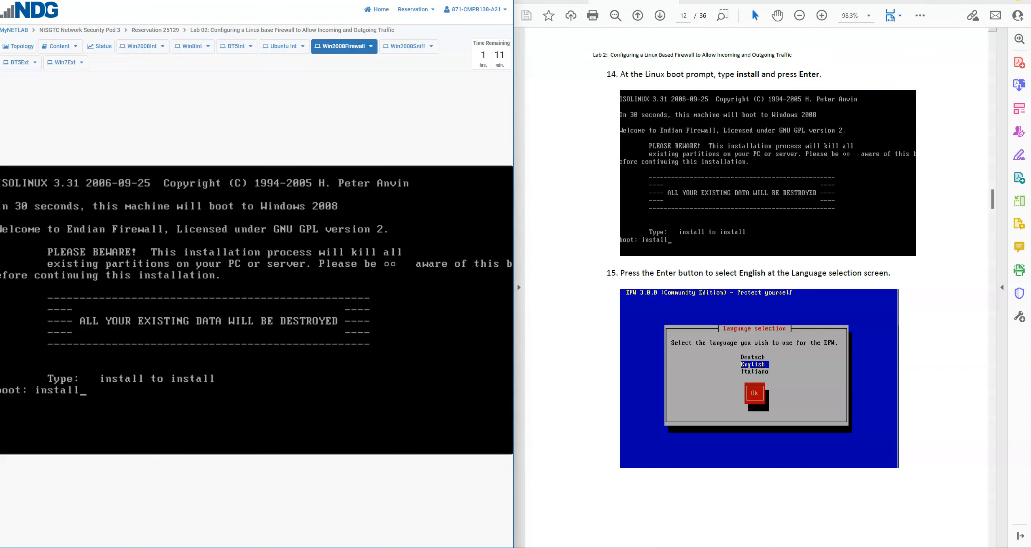
key(Return)
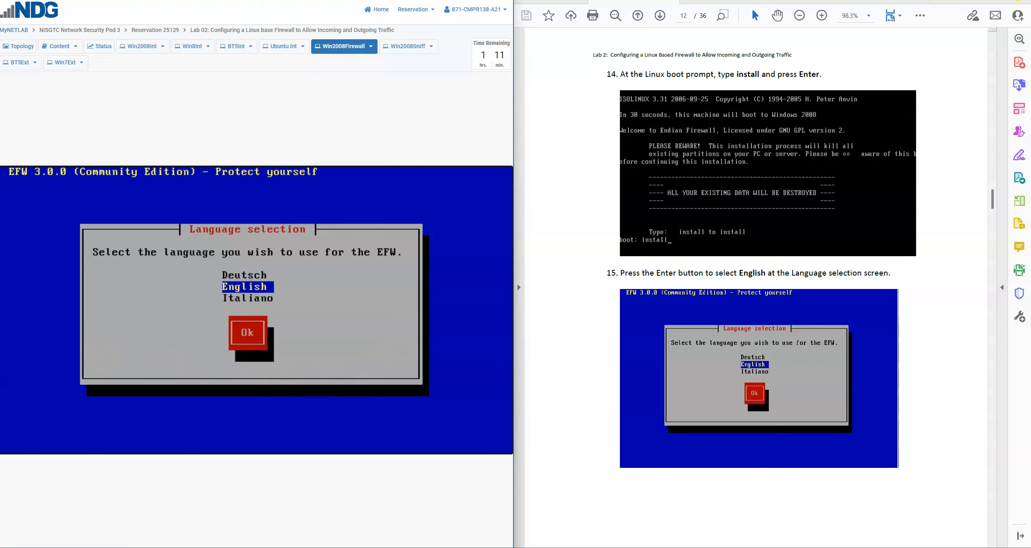
key(Return)
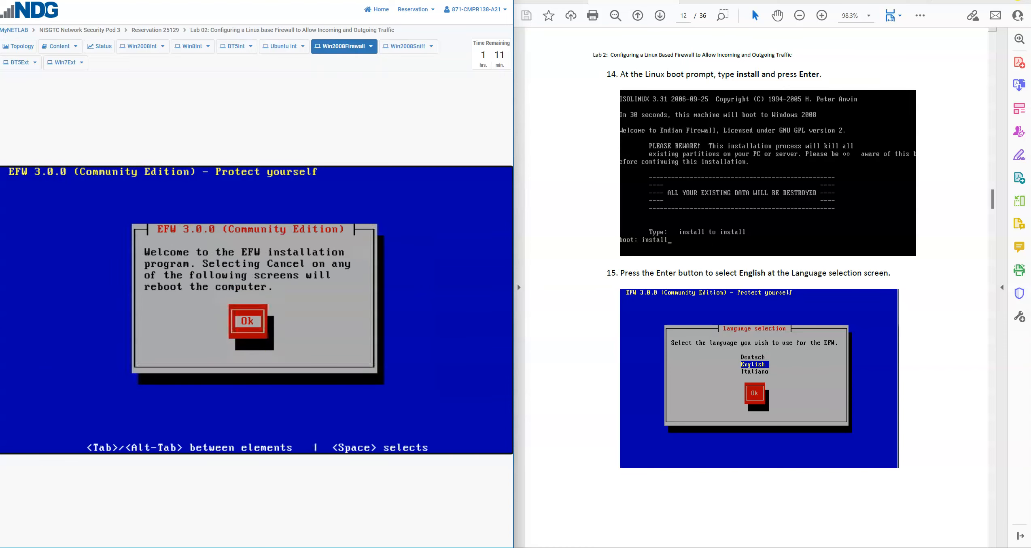
Accept the EFW welcome screen and answer YES to partitioning the hard disk /dev/sda and continuing the installation
click(660, 17)
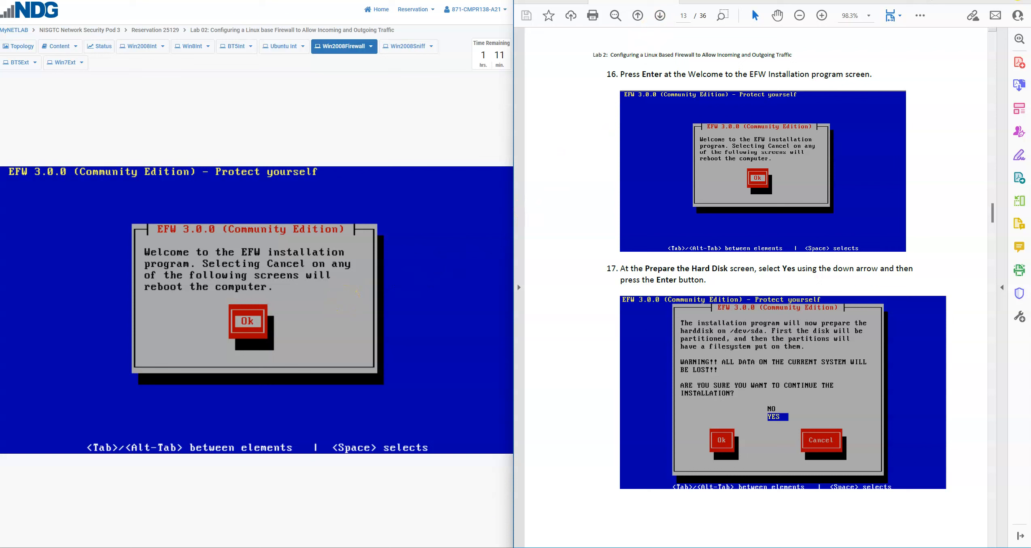
key(Return)
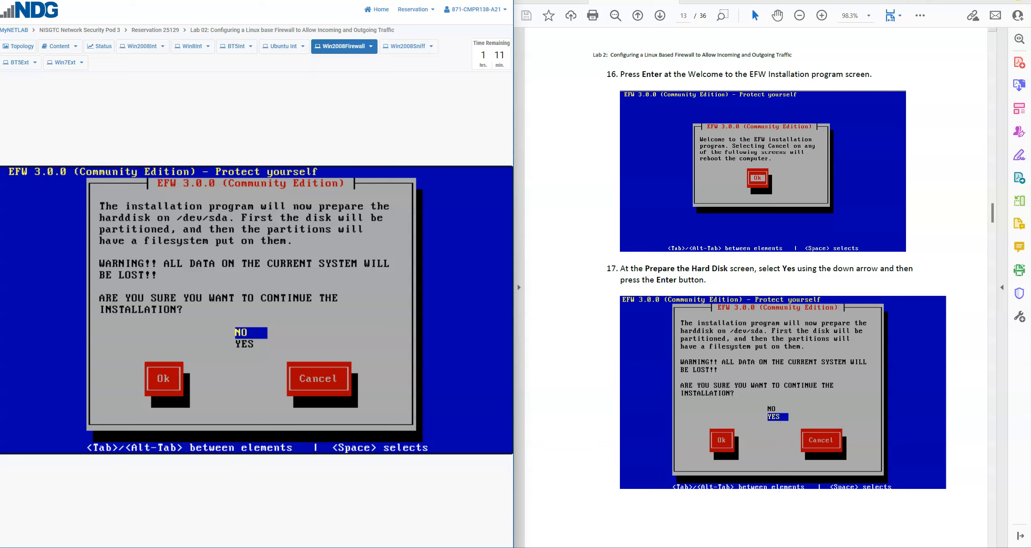
key(Down)
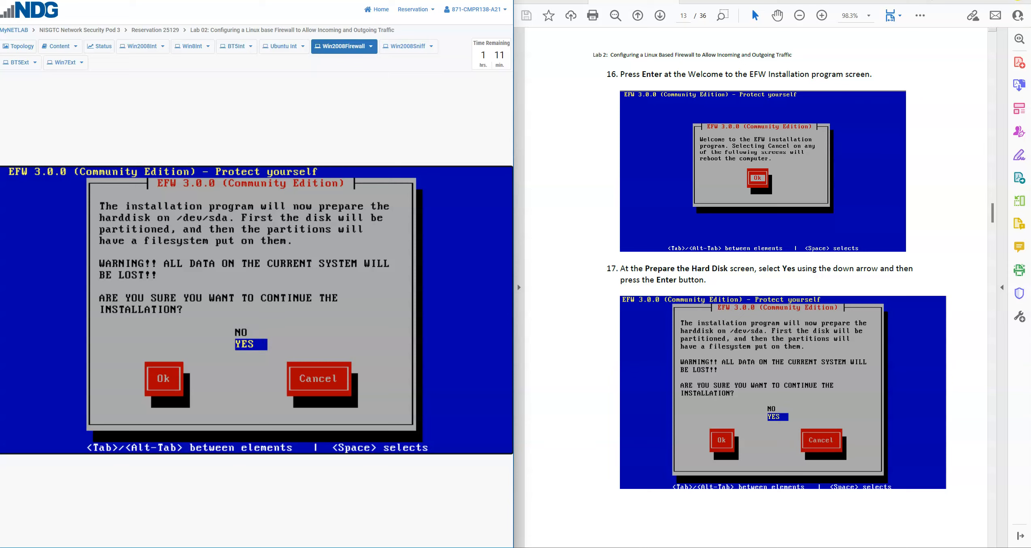
key(Return)
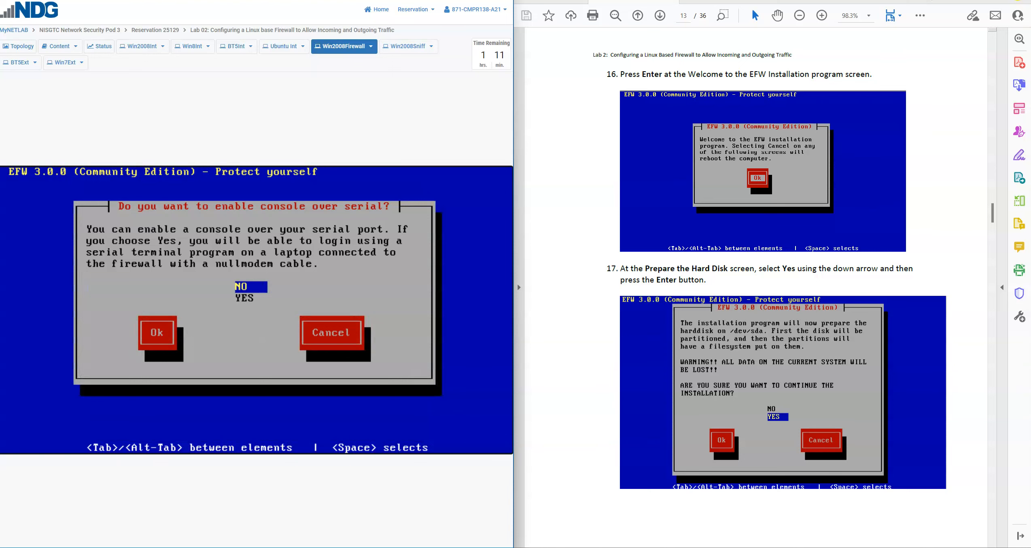
Check the lab guide's serial port instruction and answer NO to enabling the console over serial
click(659, 17)
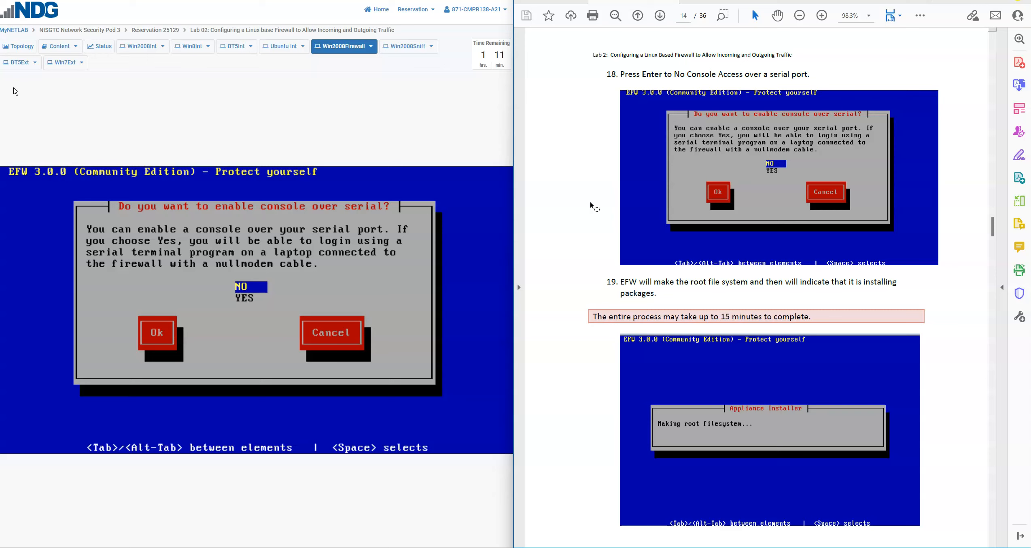
click(332, 221)
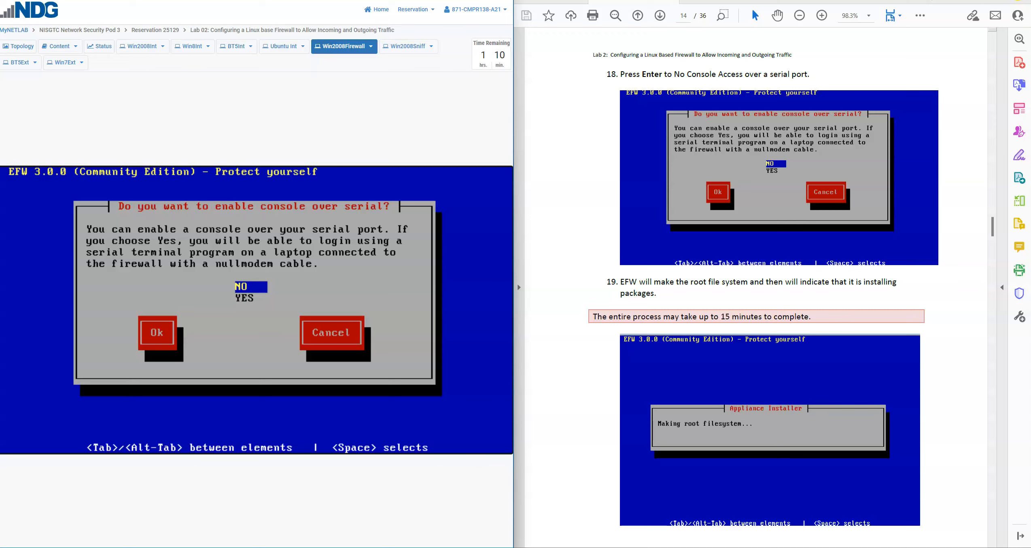
key(Return)
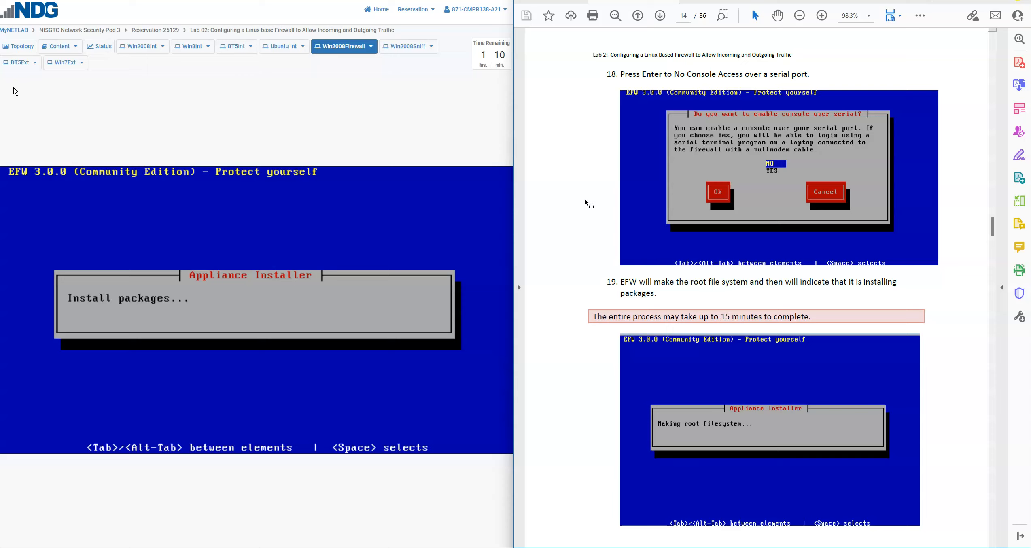
Set the GREEN interface's IP address to 192.168.1.1 with network mask 255.255.255.0 and confirm it
click(660, 15)
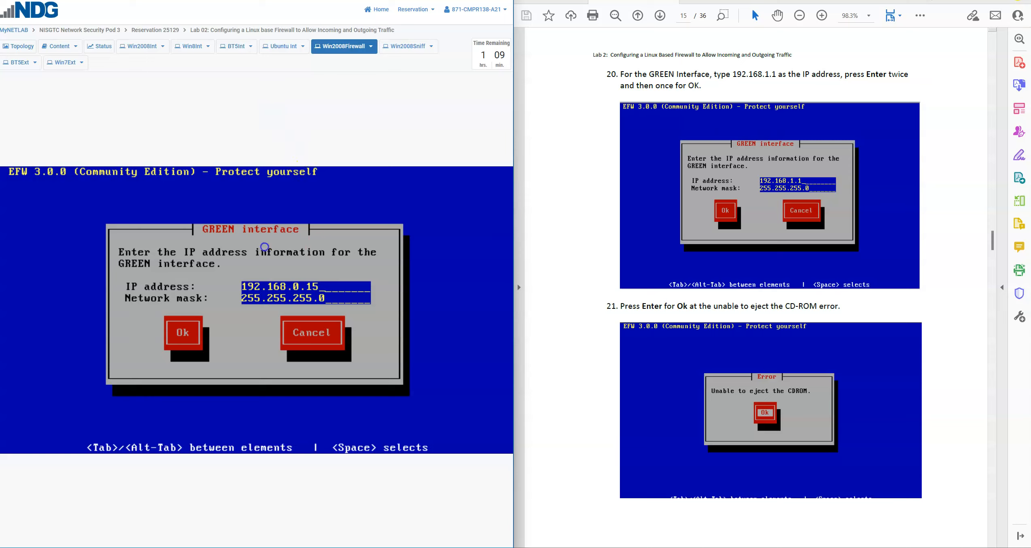
key(BackSpace)
key(BackSpace)
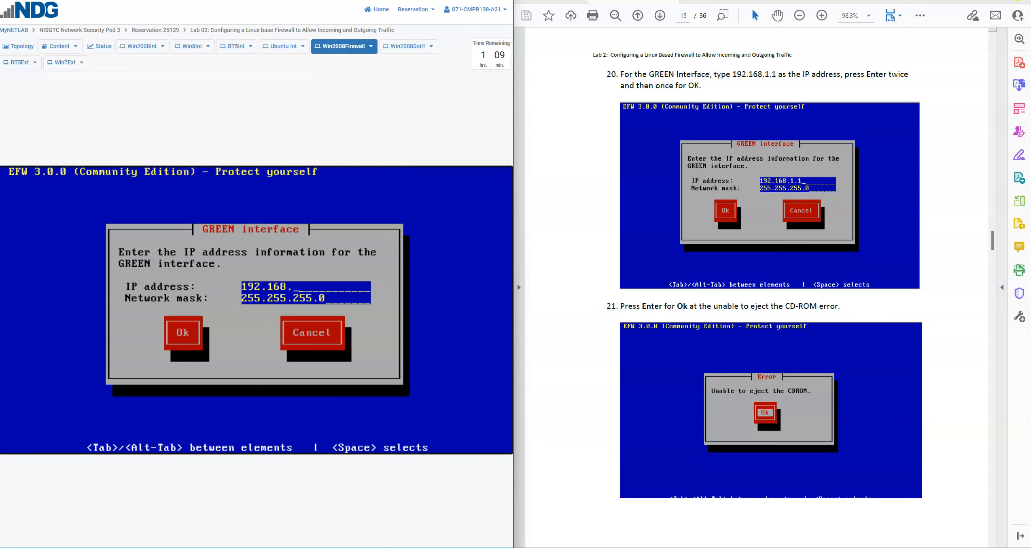
text(1.1)
key(Return)
key(Return)
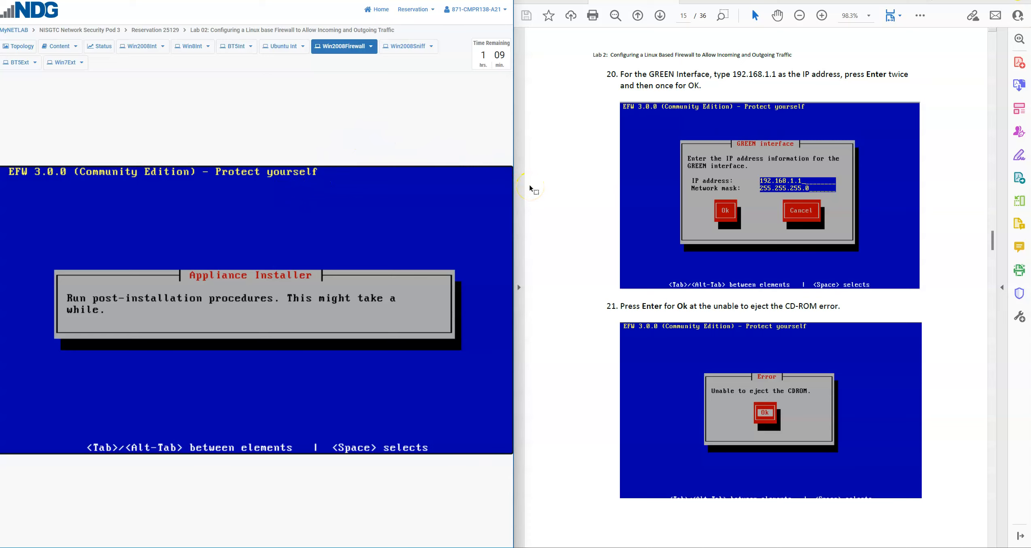
Acknowledge the CD-ROM eject error and the installation completion message to reboot the machine into the Endian Firewall
click(542, 189)
click(538, 178)
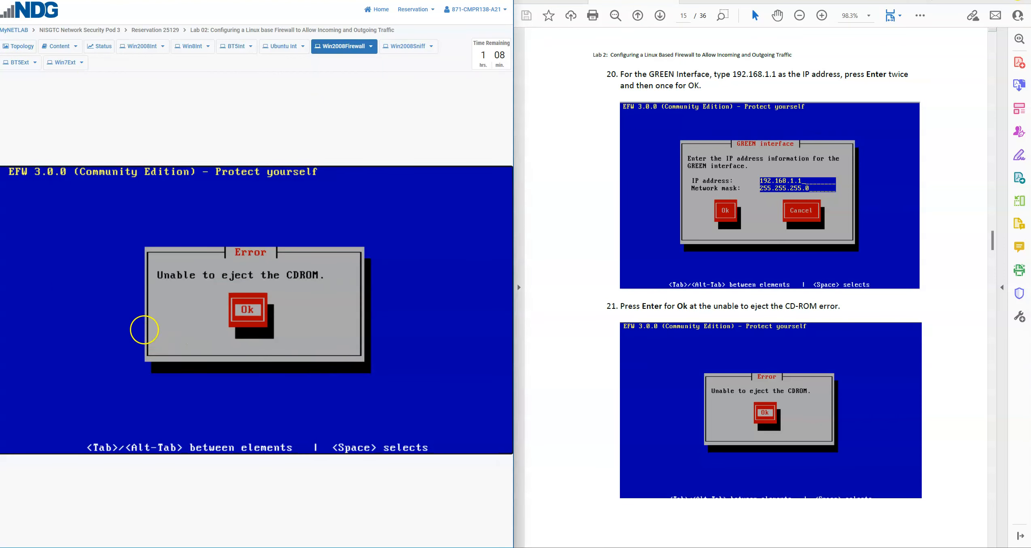
key(Return)
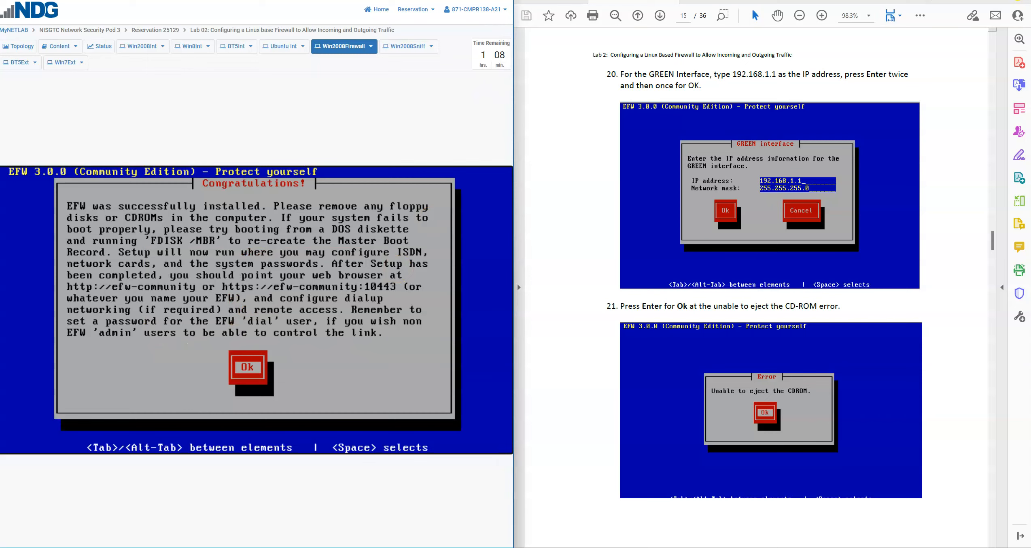
click(659, 15)
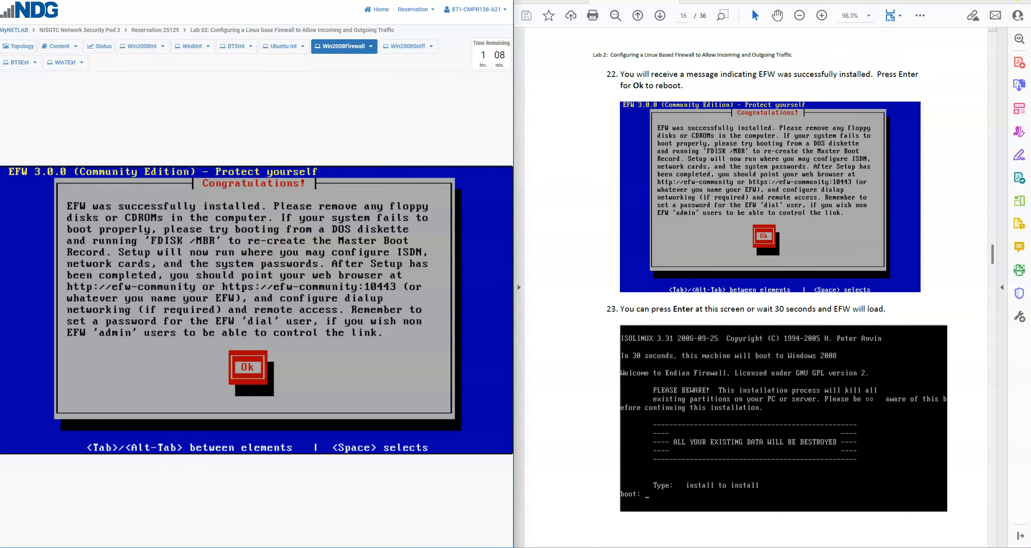
key(Return)
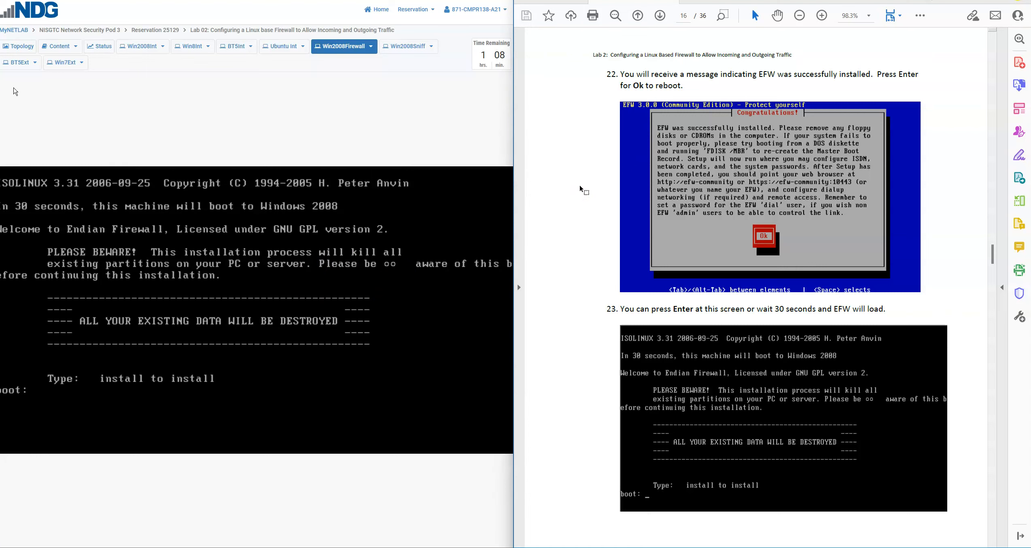
Compare the booted firewall with the lab guide's ready screen, return to the topology, and read on to the conclusion and discussion questions
click(659, 16)
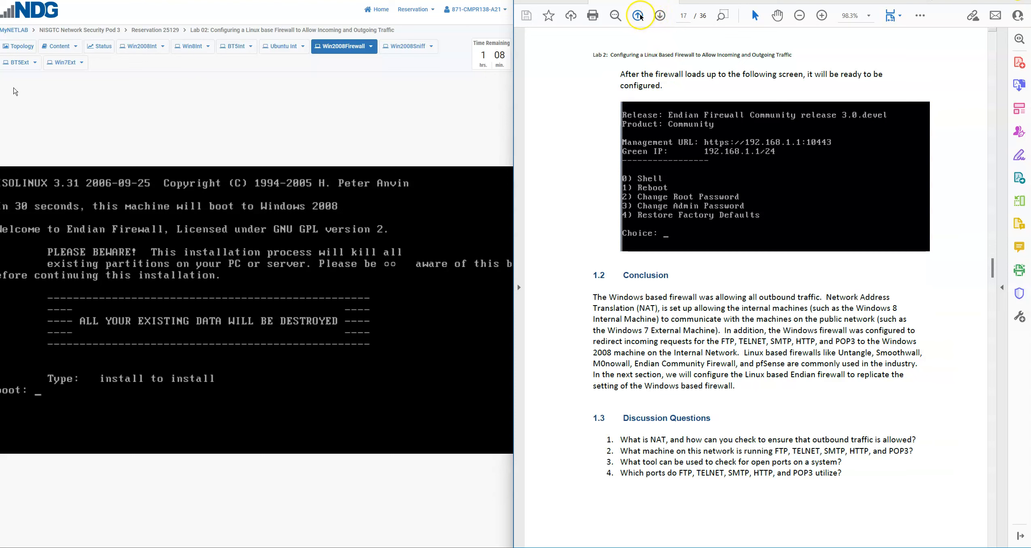
click(637, 15)
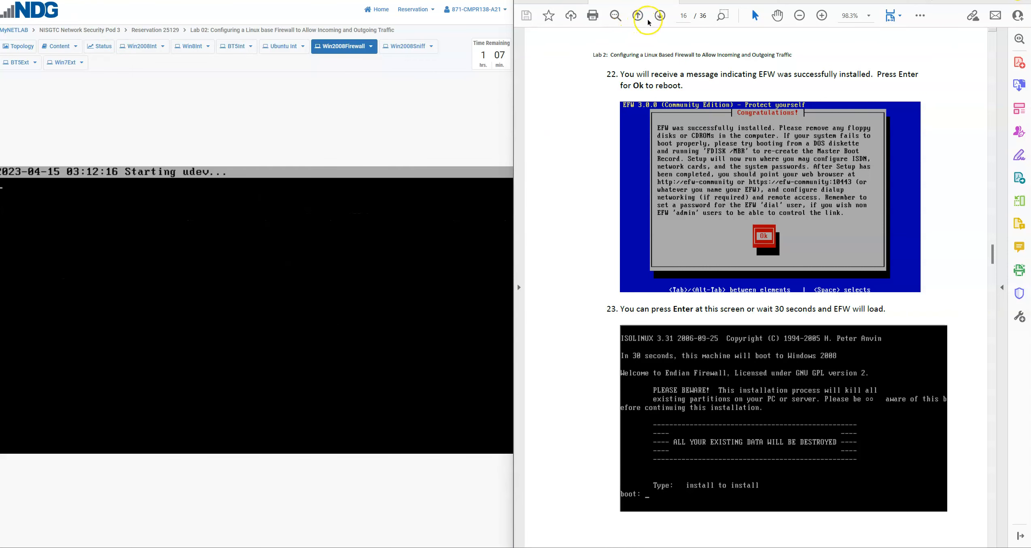
click(660, 17)
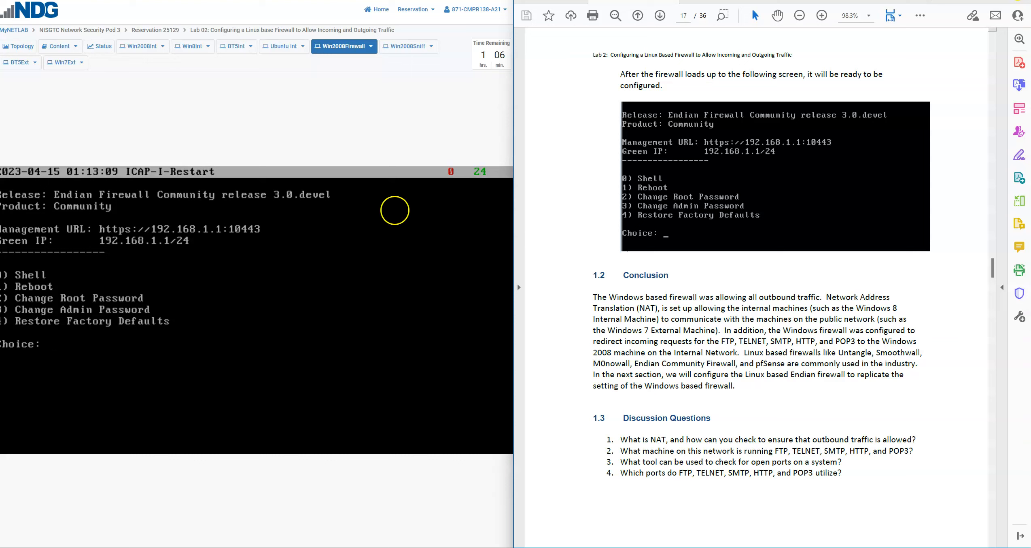
click(17, 47)
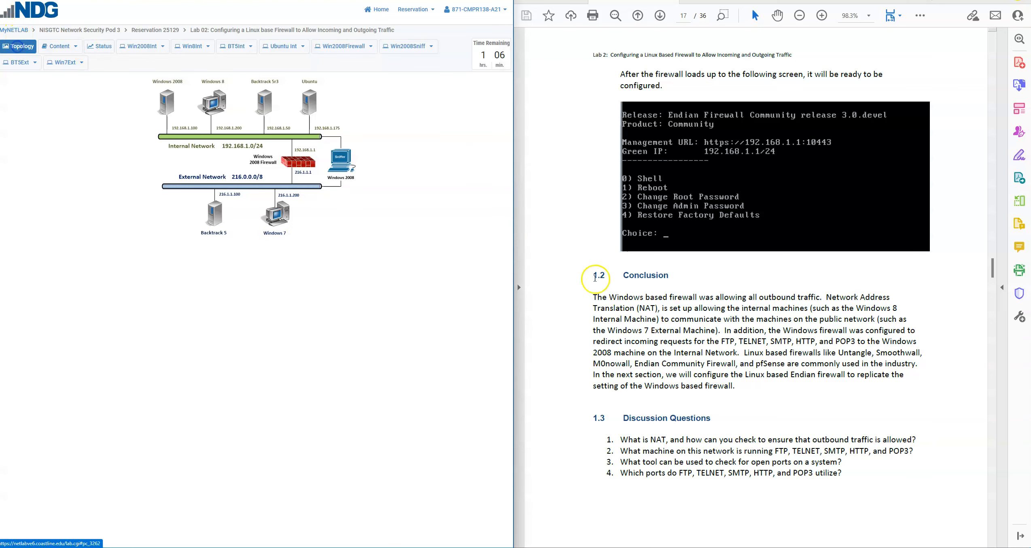
scroll(554, 302, down, 1)
scroll(554, 302, down, 2)
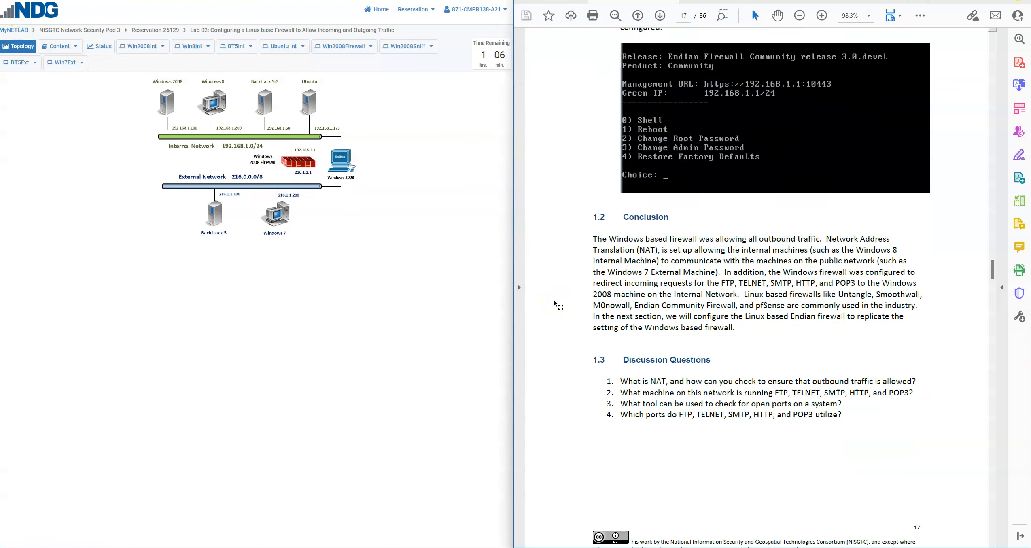